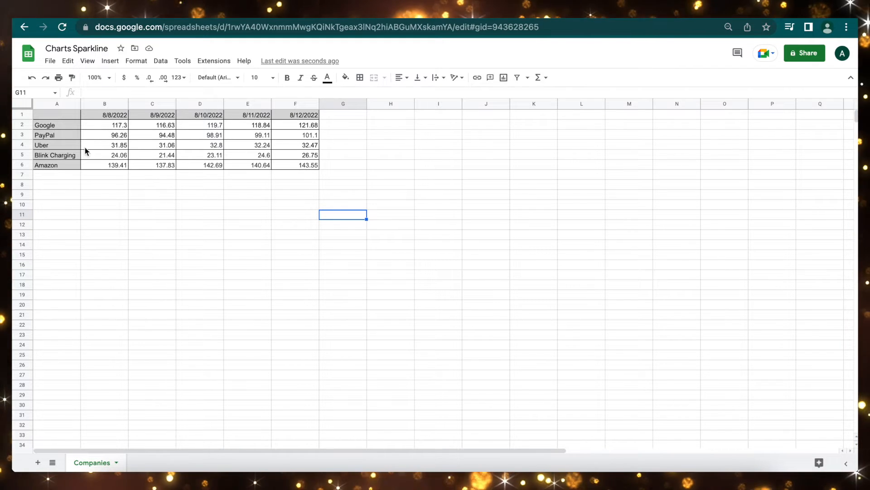
- Make rows 1–6 taller and widen column G to display the G2 sparkline
{"action": "left_click", "coordinate": [22, 114]}
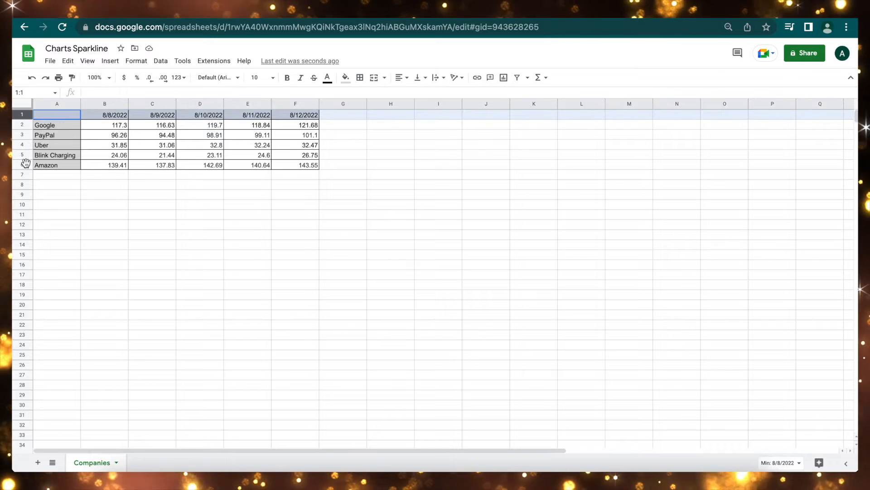
{"action": "left_click", "coordinate": [25, 162], "text": "shift"}
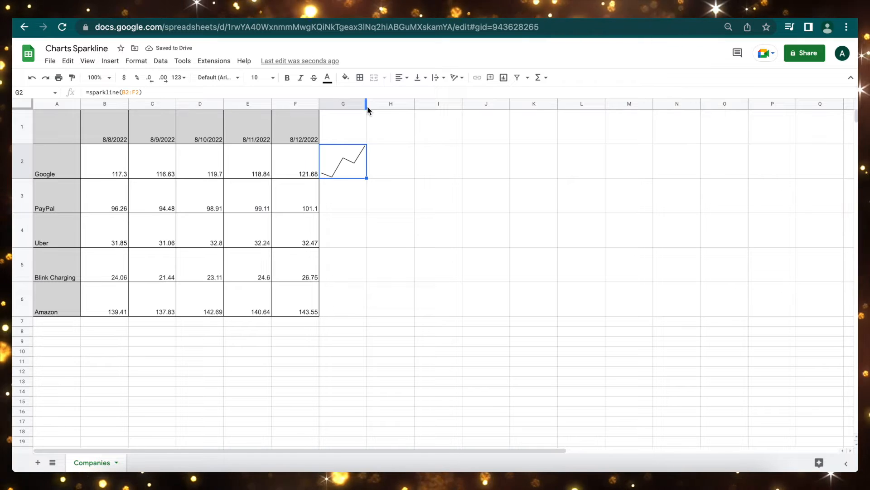
{"action": "left_click", "coordinate": [367, 107]}
{"action": "left_click_drag", "start_coordinate": [367, 106], "coordinate": [484, 127]}
- Fill G2's line sparkline down to G6, then check the copied formulas in G3 and G4
{"action": "left_click", "coordinate": [344, 245]}
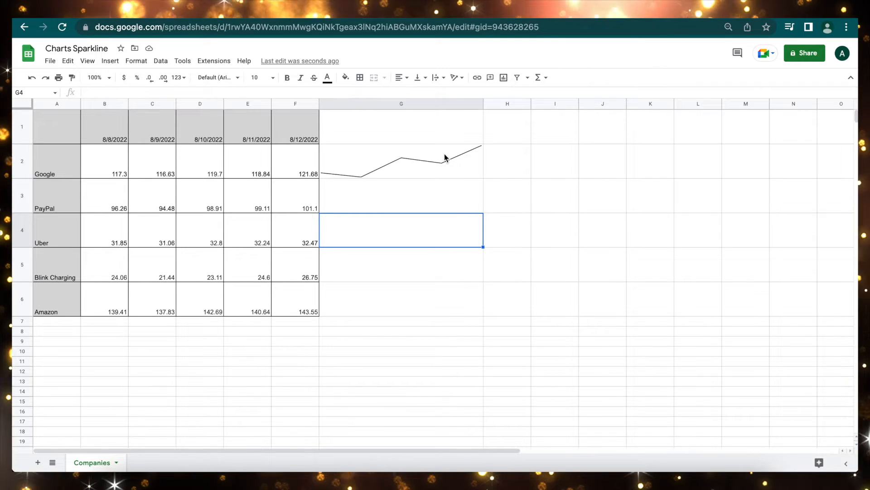
{"action": "left_click", "coordinate": [480, 170]}
{"action": "left_click_drag", "start_coordinate": [483, 178], "coordinate": [461, 307]}
{"action": "left_click", "coordinate": [446, 201]}
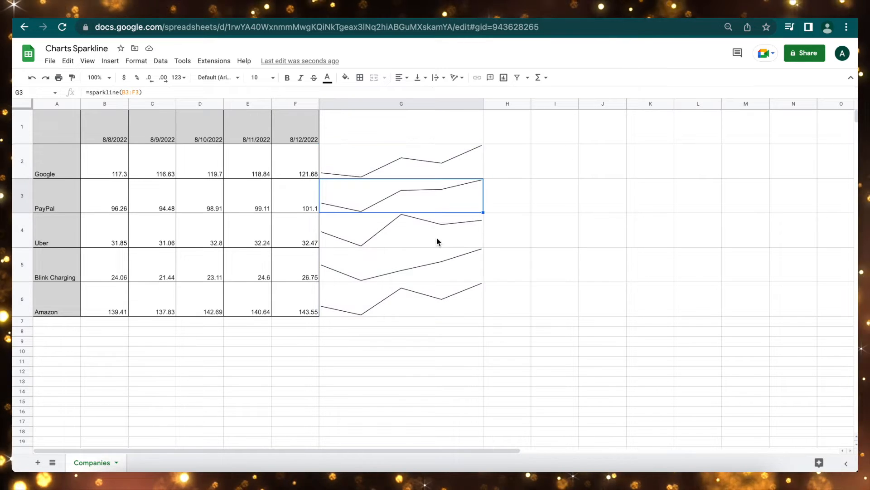
{"action": "left_click", "coordinate": [432, 239]}
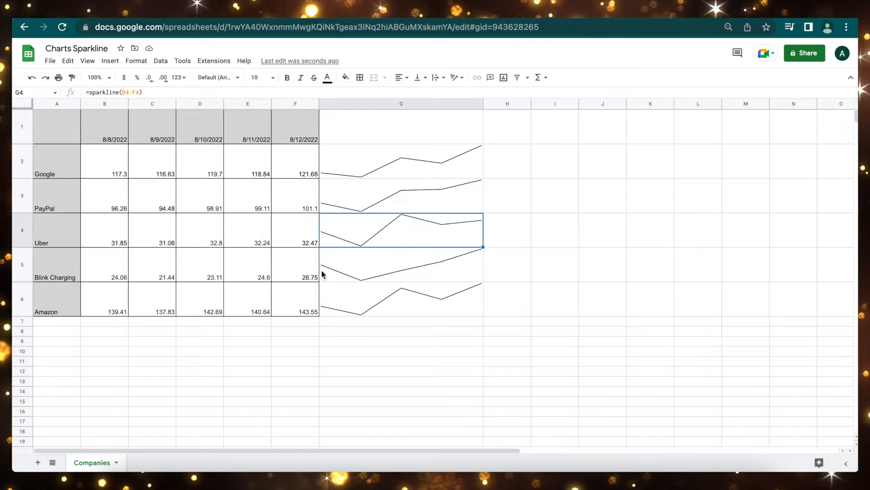
{"action": "left_click", "coordinate": [420, 154]}
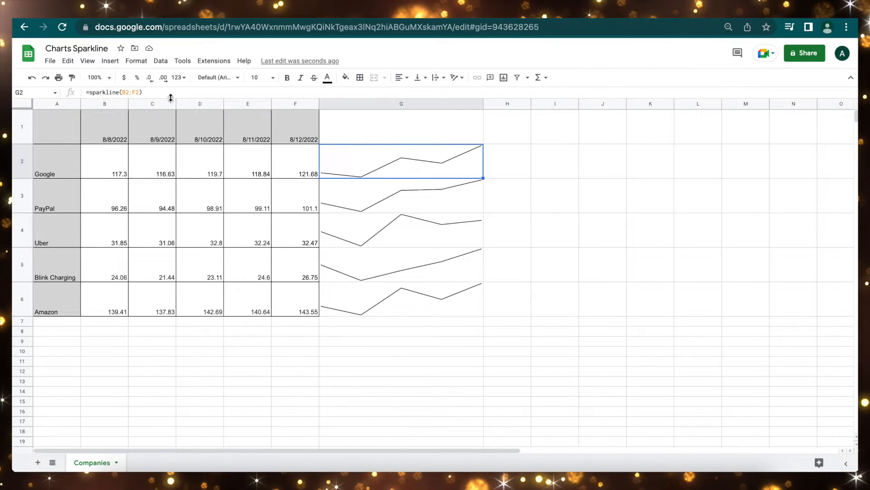
{"action": "left_click", "coordinate": [143, 92]}
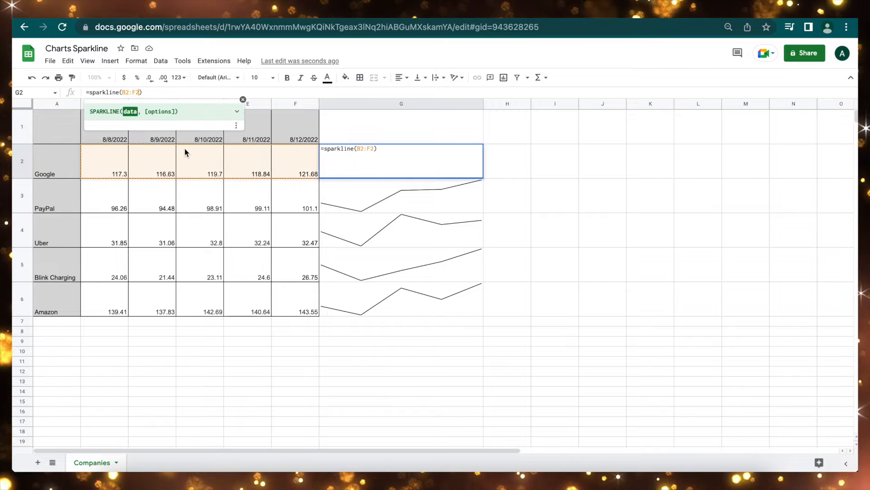
- Add a {"charttype","column"} option after B2:F2 in G2's sparkline formula
{"action": "type", "text": ", "}
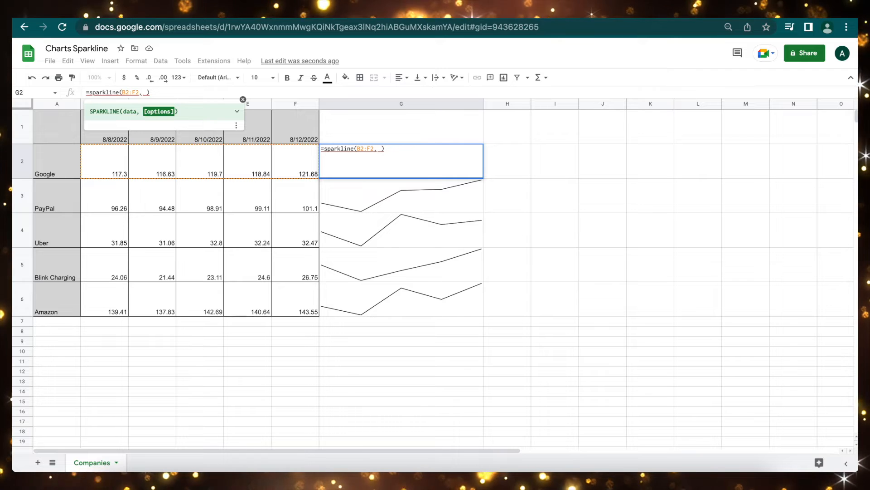
{"action": "type", "text": "{"}
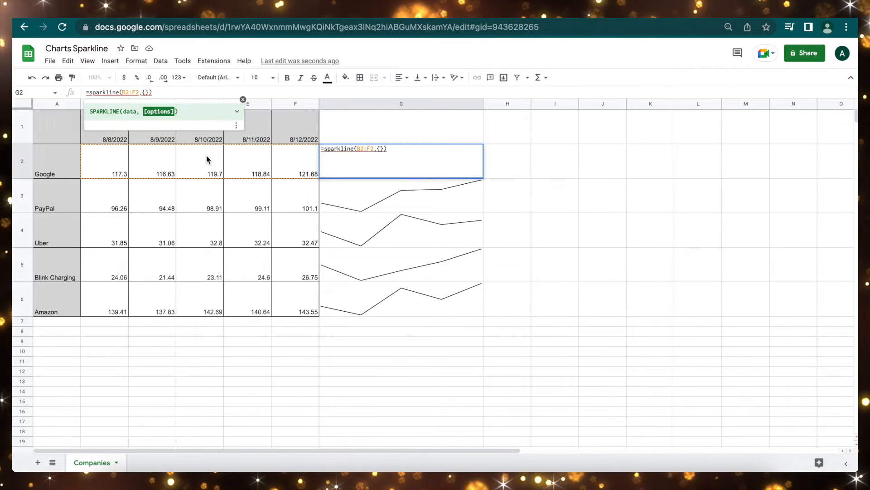
{"action": "type", "text": "\"\""}
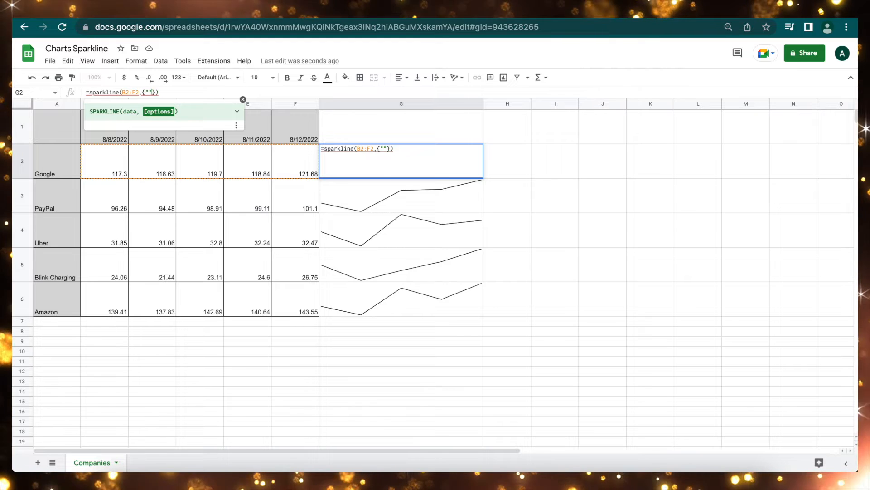
{"action": "type", "text": "chartty"}
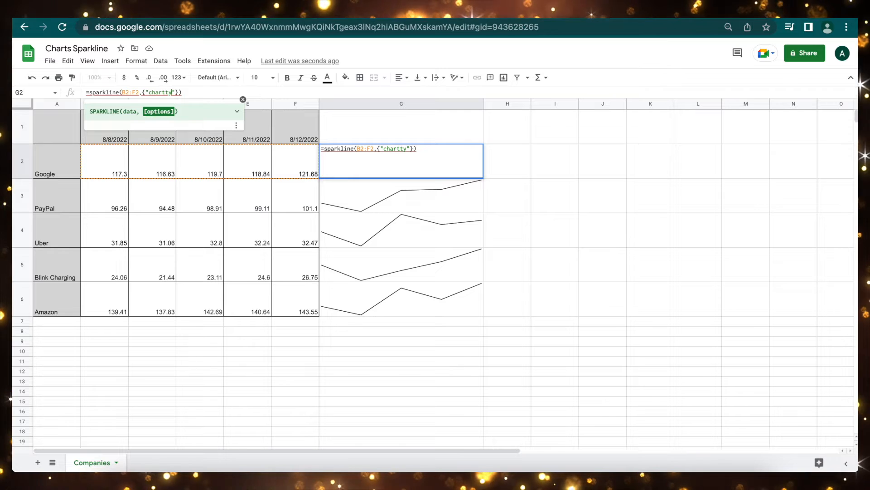
{"action": "type", "text": "pe"}
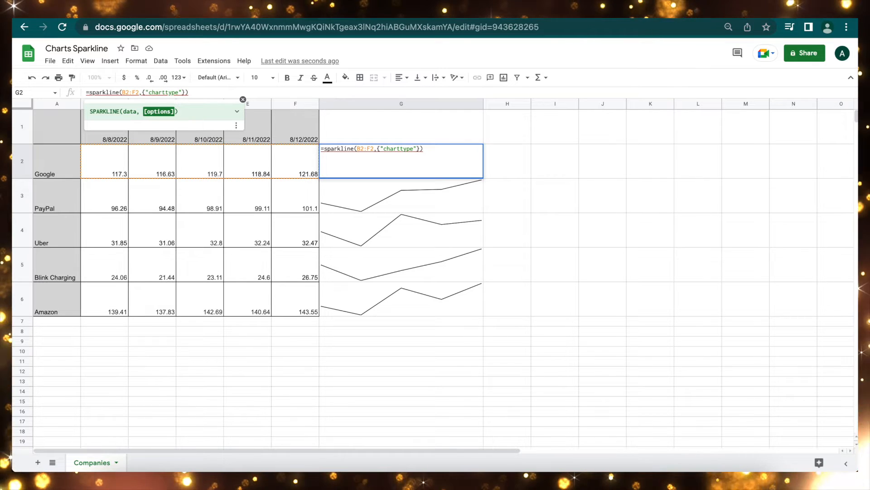
{"action": "type", "text": "\\"}
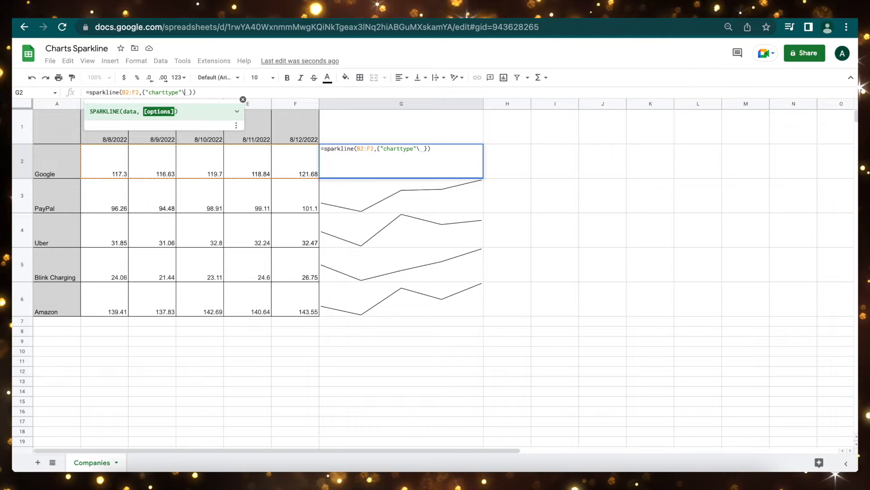
{"action": "type", "text": "\"\""}
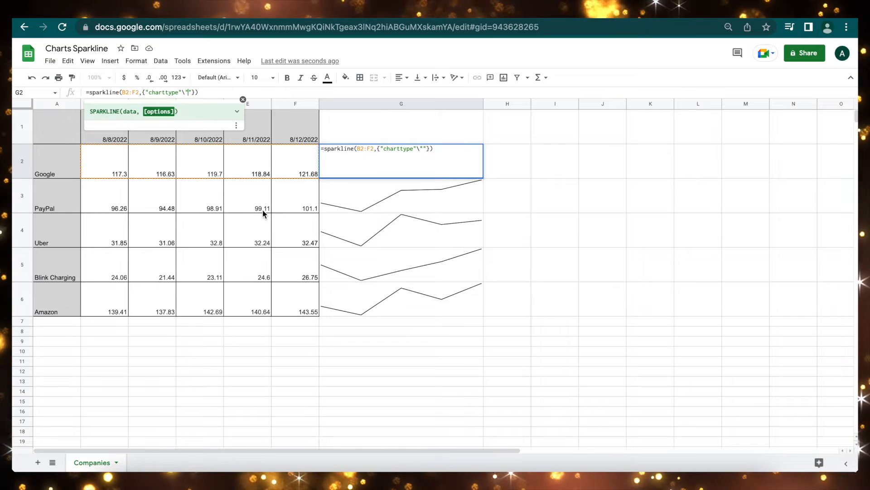
{"action": "type", "text": "co"}
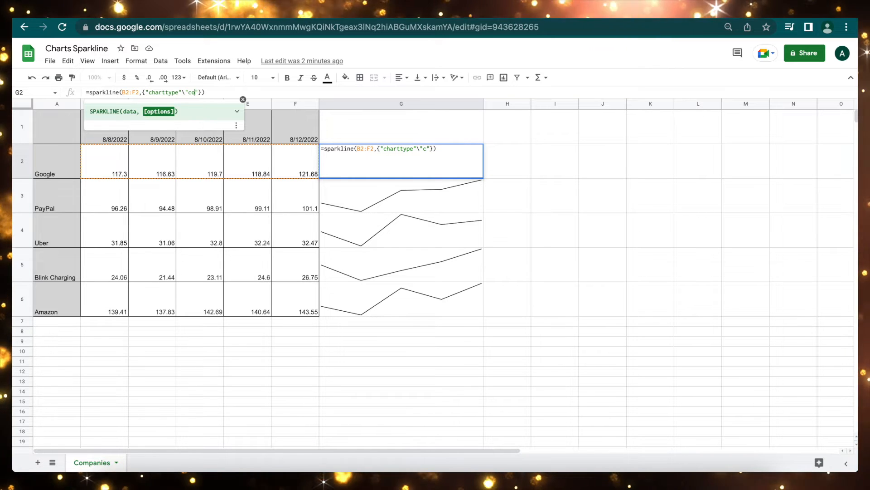
{"action": "type", "text": "lumn"}
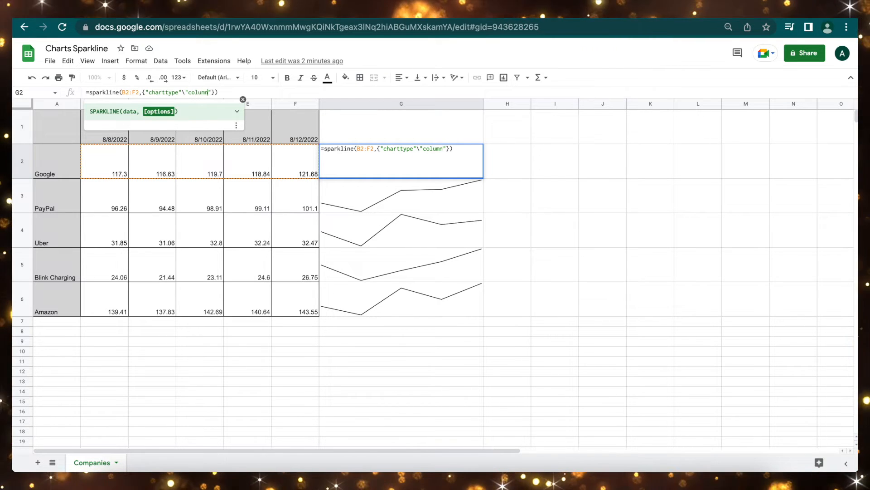
{"action": "key", "text": "Return"}
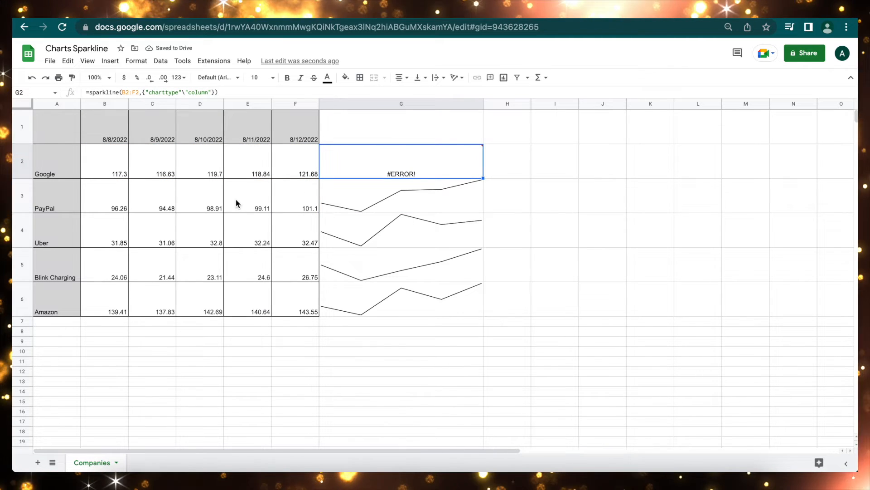
{"action": "left_click", "coordinate": [145, 89]}
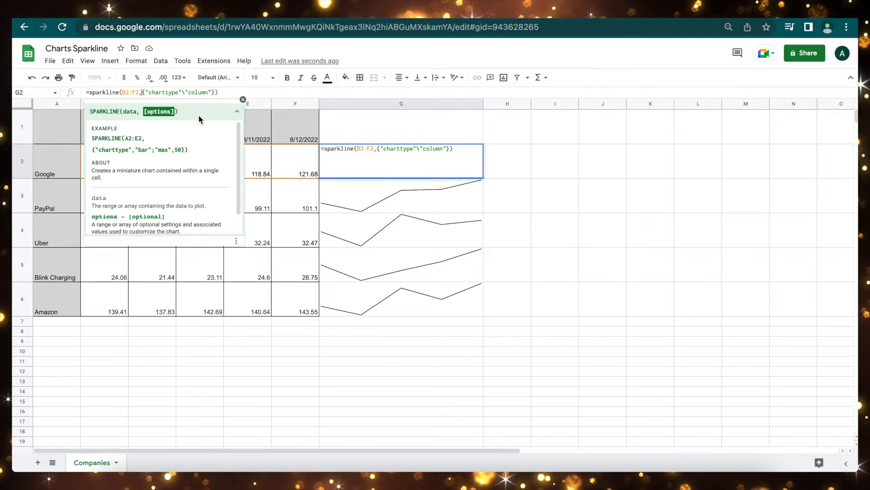
- Find the charttype values line, bar, column and winloss in the SPARKLINE help article
{"action": "left_click", "coordinate": [236, 111]}
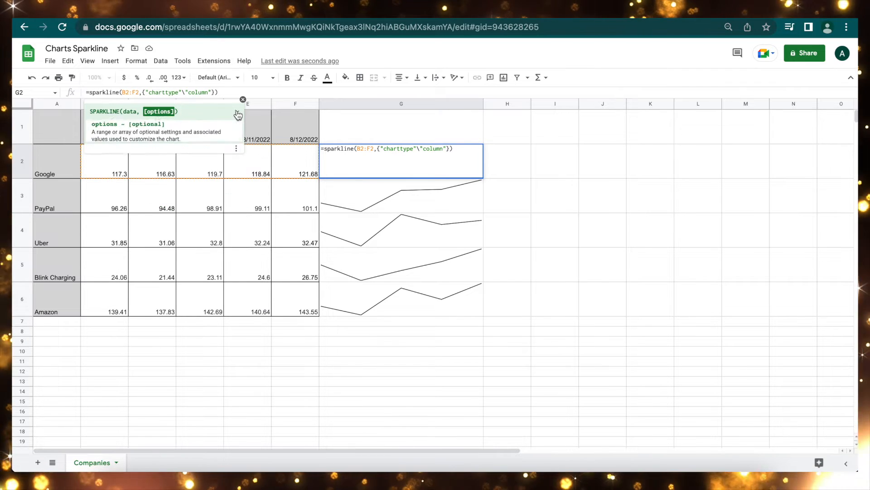
{"action": "left_click", "coordinate": [236, 112]}
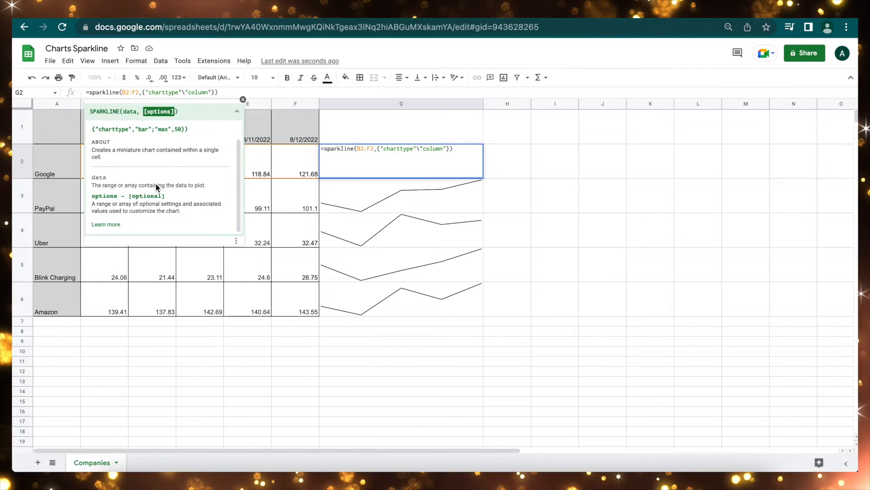
{"action": "left_click", "coordinate": [105, 224]}
{"action": "scroll", "coordinate": [765, 220], "scroll_direction": "down", "scroll_amount": 3}
{"action": "scroll", "coordinate": [765, 220], "scroll_direction": "down", "scroll_amount": 10}
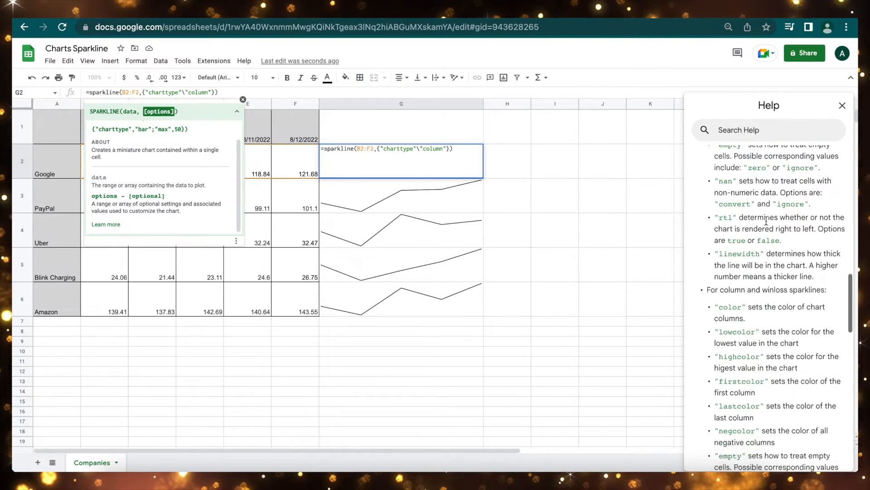
{"action": "scroll", "coordinate": [766, 221], "scroll_direction": "down", "scroll_amount": 10}
{"action": "scroll", "coordinate": [767, 221], "scroll_direction": "up", "scroll_amount": 20}
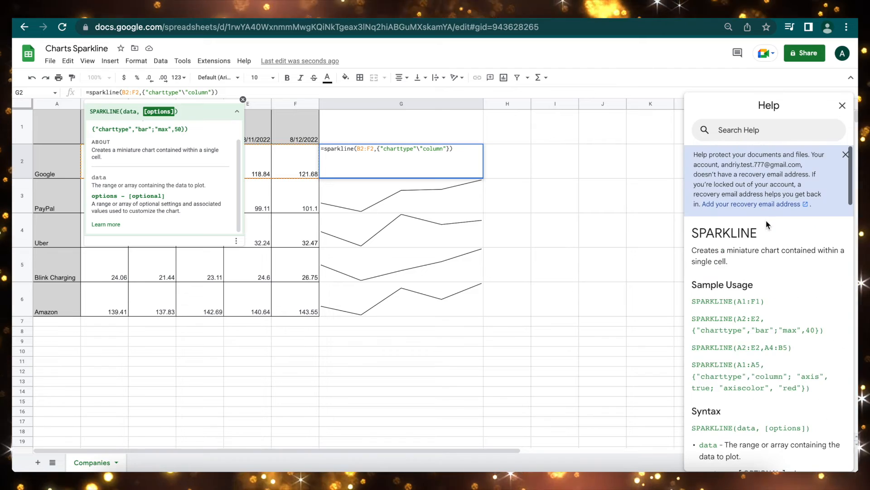
{"action": "scroll", "coordinate": [757, 315], "scroll_direction": "down", "scroll_amount": 6}
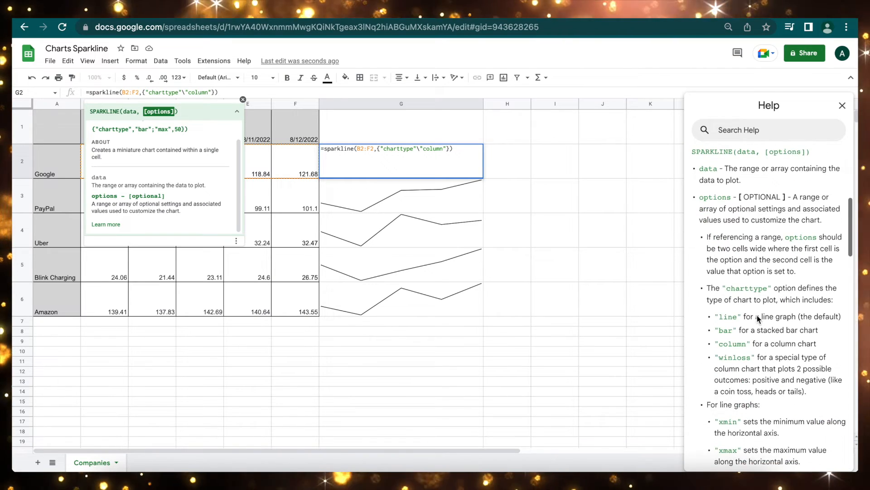
{"action": "scroll", "coordinate": [750, 266], "scroll_direction": "down", "scroll_amount": 1}
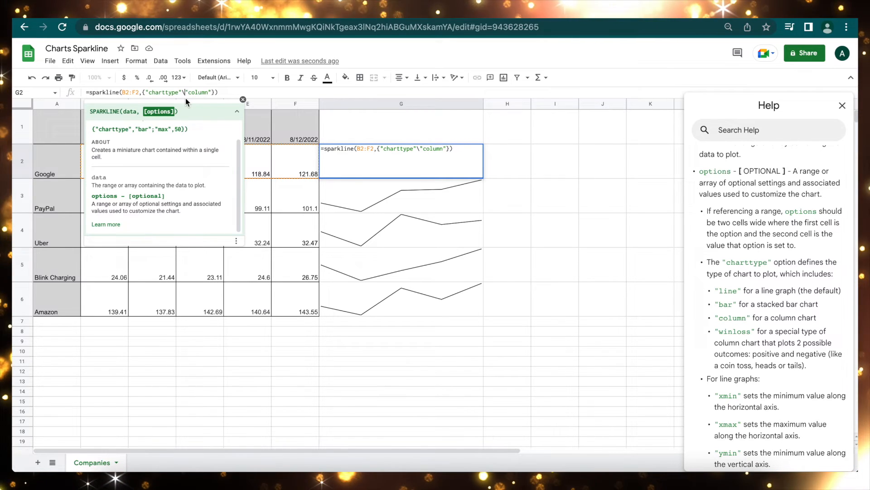
- Commit =sparkline(B2:F2,{"charttype","column"}) in G2 and fill it down to G6
{"action": "key", "text": "Return"}
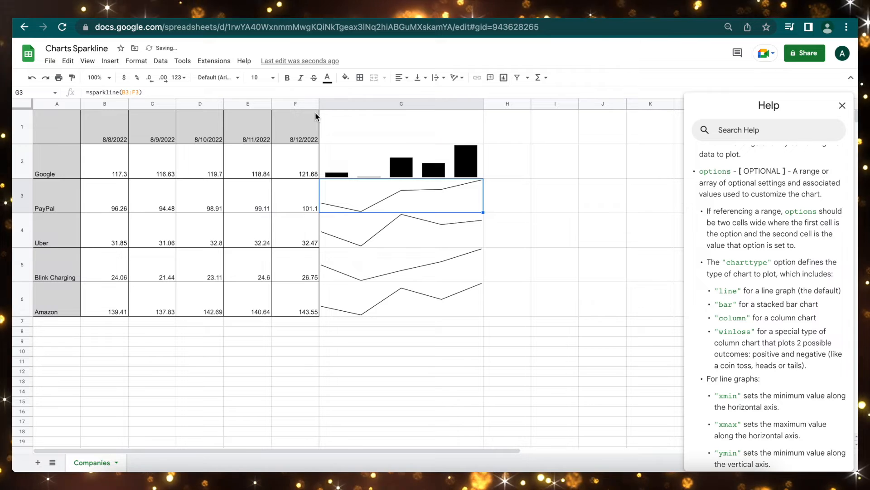
{"action": "left_click", "coordinate": [413, 163]}
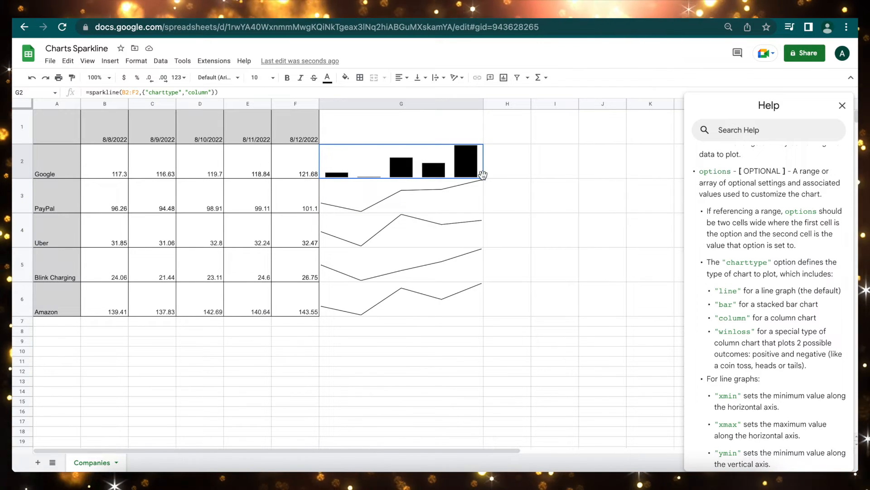
{"action": "left_click_drag", "start_coordinate": [483, 178], "coordinate": [447, 312]}
{"action": "left_click", "coordinate": [413, 355]}
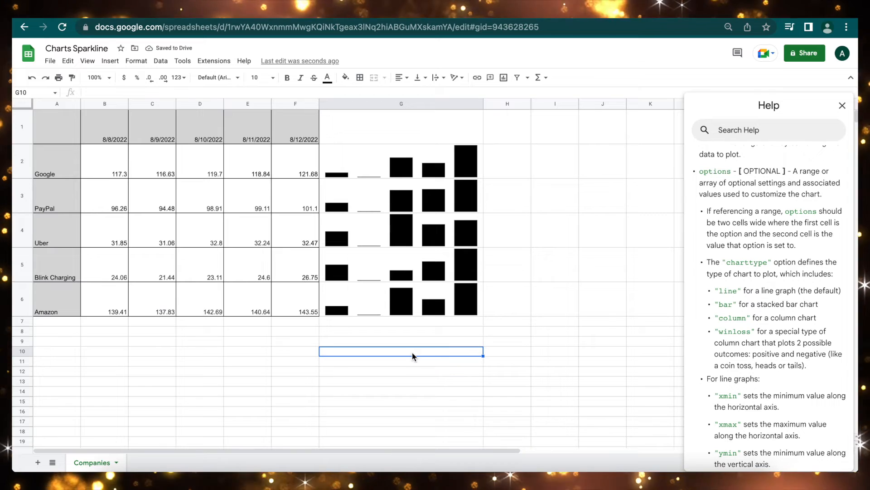
{"action": "scroll", "coordinate": [770, 299], "scroll_direction": "up", "scroll_amount": 5}
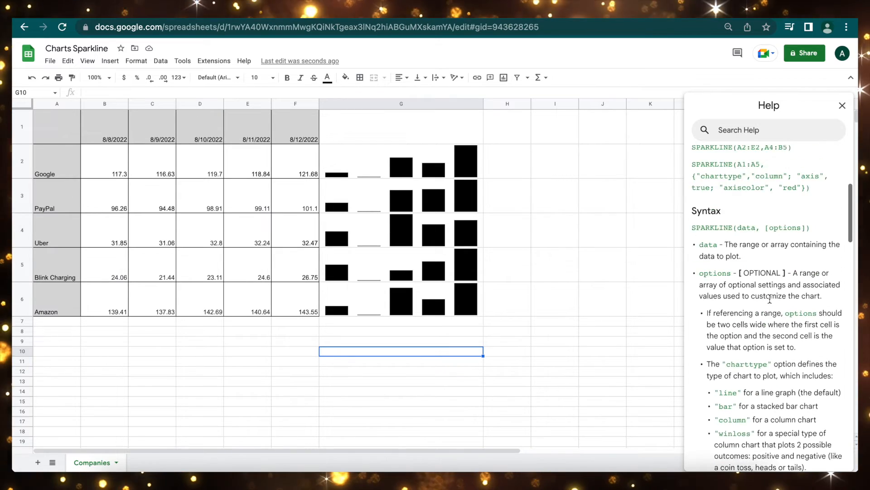
{"action": "scroll", "coordinate": [769, 302], "scroll_direction": "down", "scroll_amount": 10}
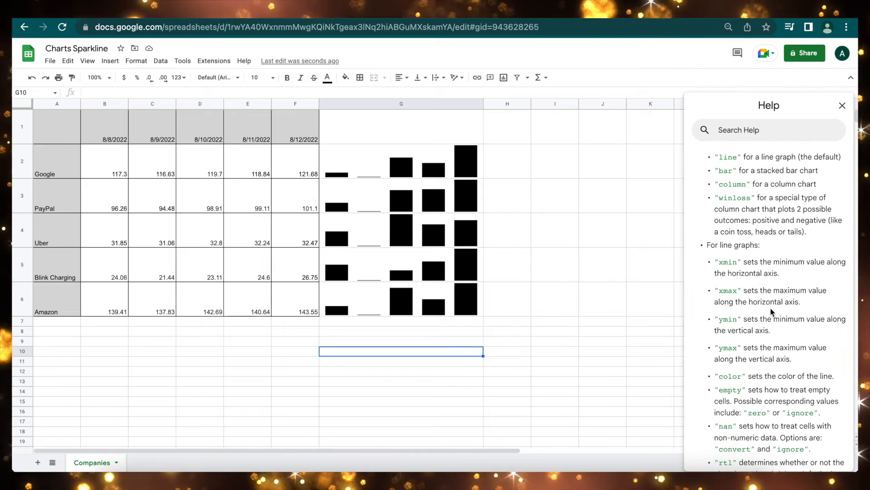
{"action": "scroll", "coordinate": [771, 311], "scroll_direction": "down", "scroll_amount": 6}
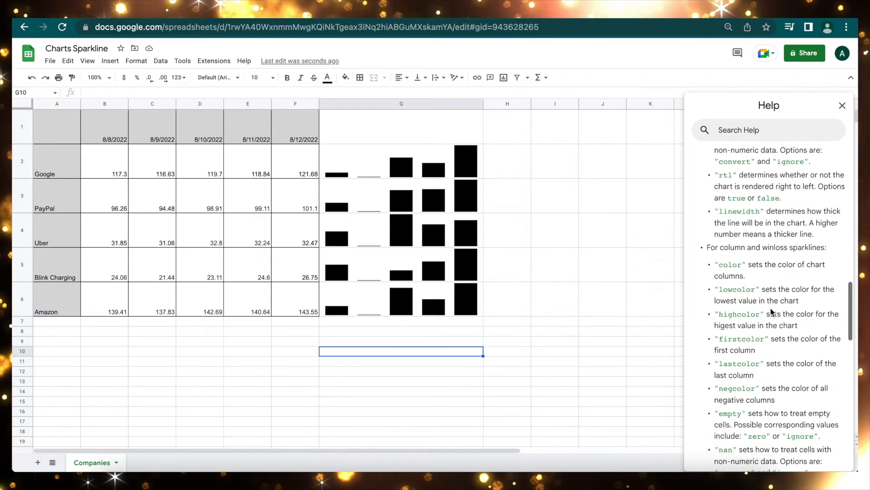
{"action": "scroll", "coordinate": [772, 312], "scroll_direction": "up", "scroll_amount": 8}
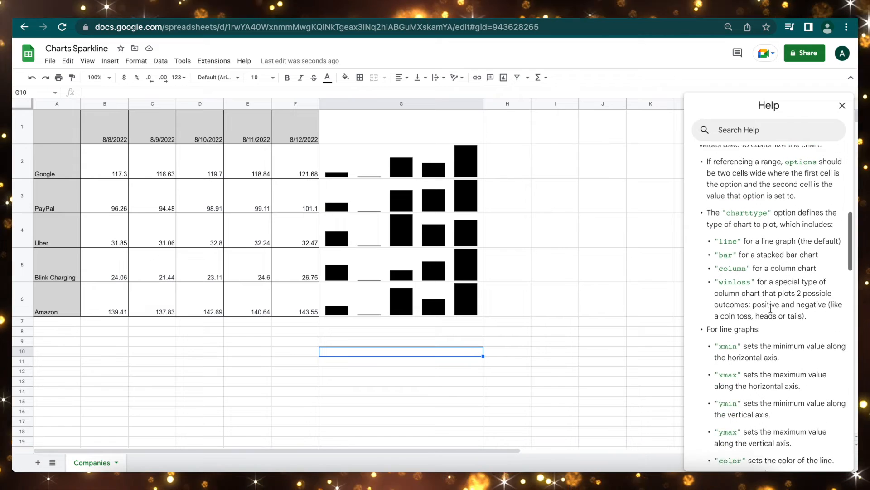
{"action": "scroll", "coordinate": [771, 309], "scroll_direction": "up", "scroll_amount": 1}
{"action": "scroll", "coordinate": [771, 308], "scroll_direction": "up", "scroll_amount": 9}
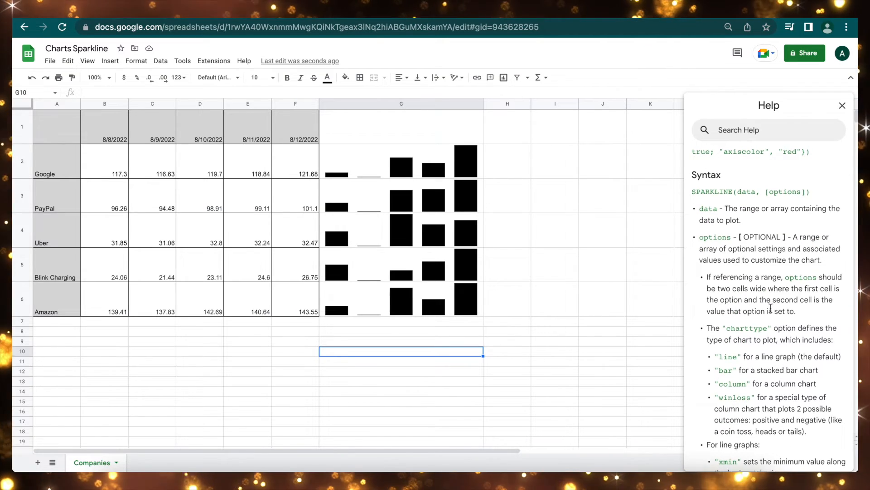
{"action": "scroll", "coordinate": [771, 308], "scroll_direction": "up", "scroll_amount": 1}
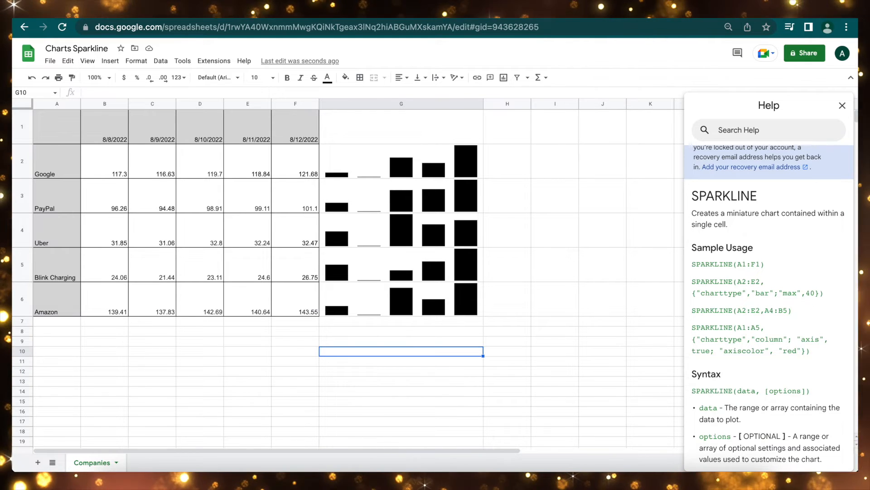
- Add the "color","green" option to G2's sparkline formula
{"action": "left_click", "coordinate": [395, 160]}
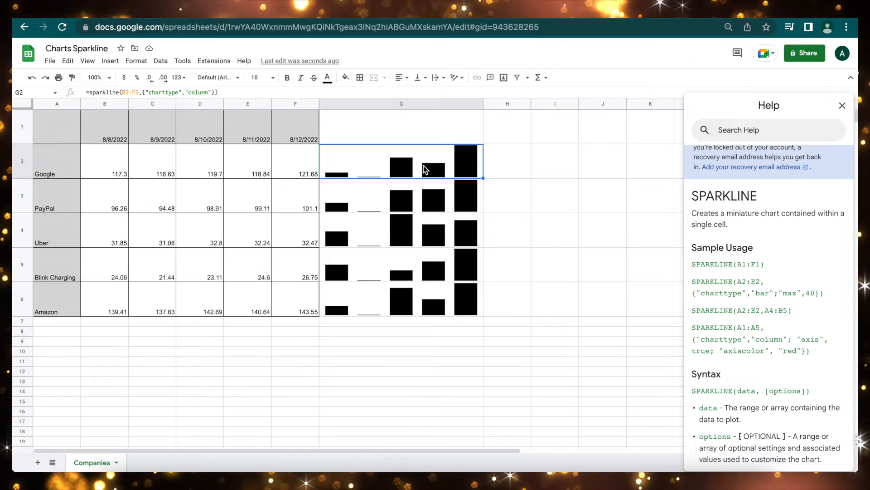
{"action": "key", "text": "Return"}
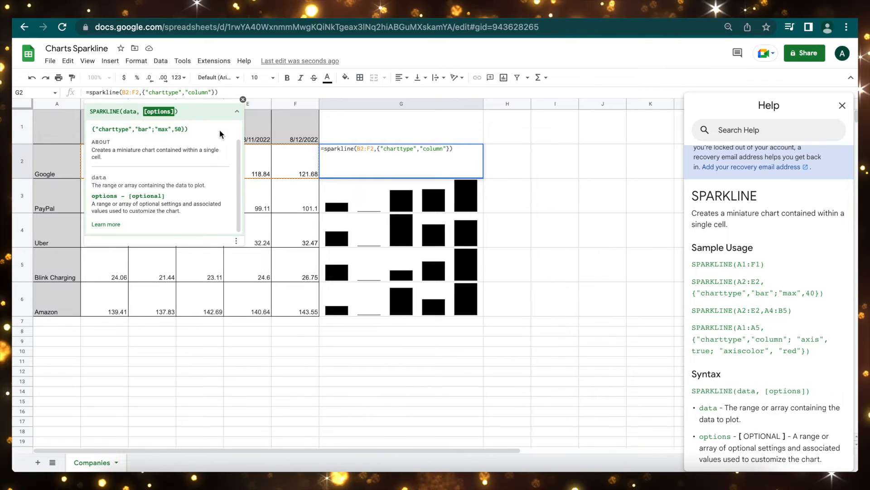
{"action": "type", "text": "; "}
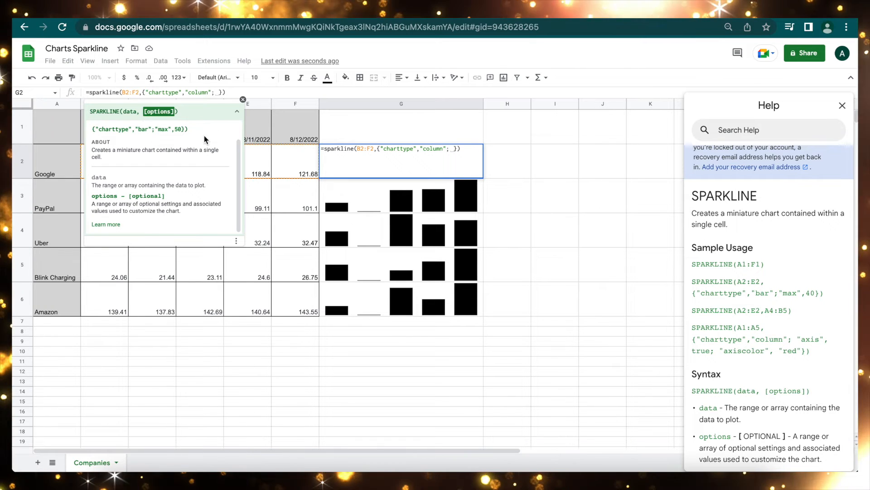
{"action": "type", "text": "||"}
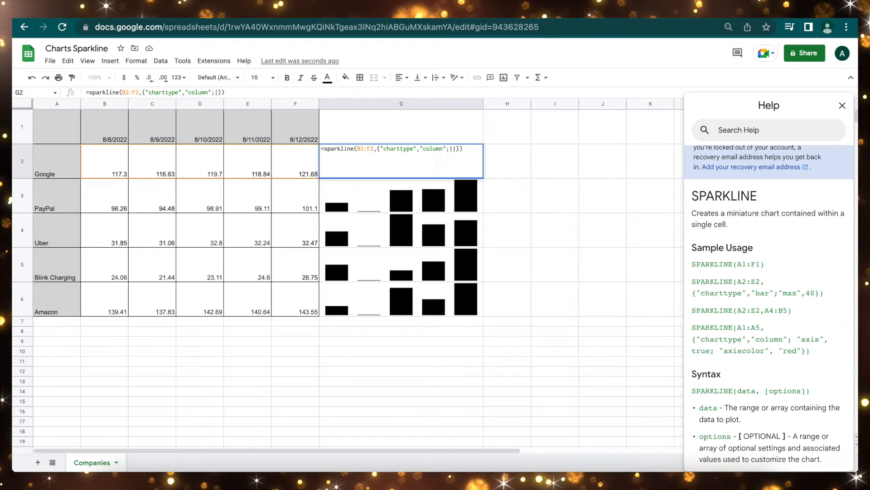
{"action": "key", "text": "BackSpace"}
{"action": "key", "text": "BackSpace"}
{"action": "type", "text": "@@"}
{"action": "key", "text": "BackSpace"}
{"action": "key", "text": "BackSpace"}
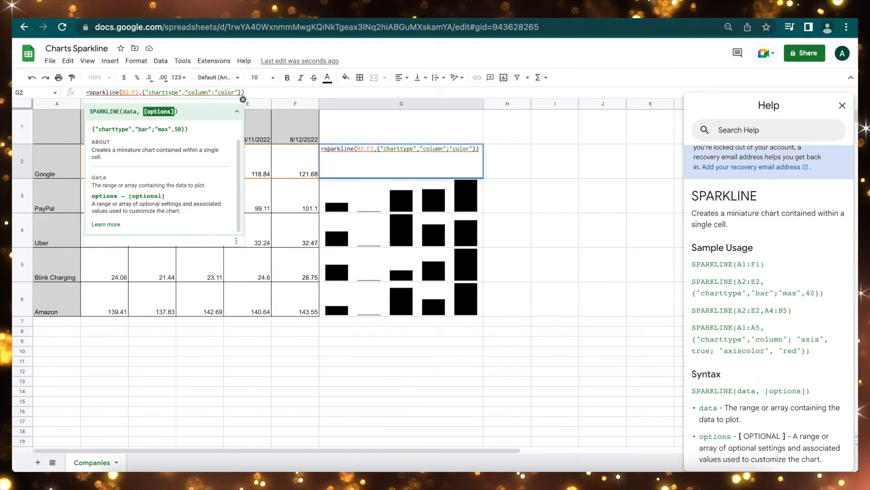
{"action": "type", "text": "\"color\",\"green\""}
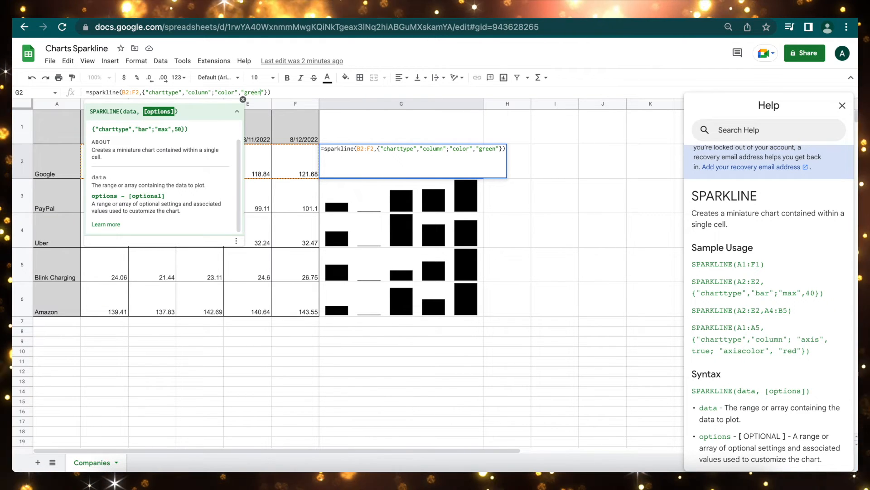
{"action": "key", "text": "Return"}
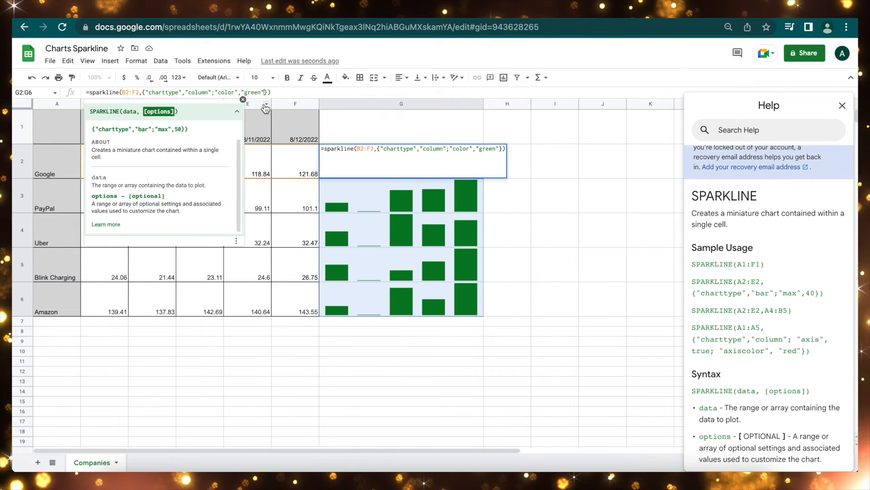
- Add "negcolor","red" to G2's sparkline options and copy the formula down to G6
{"action": "type", "text": "; "}
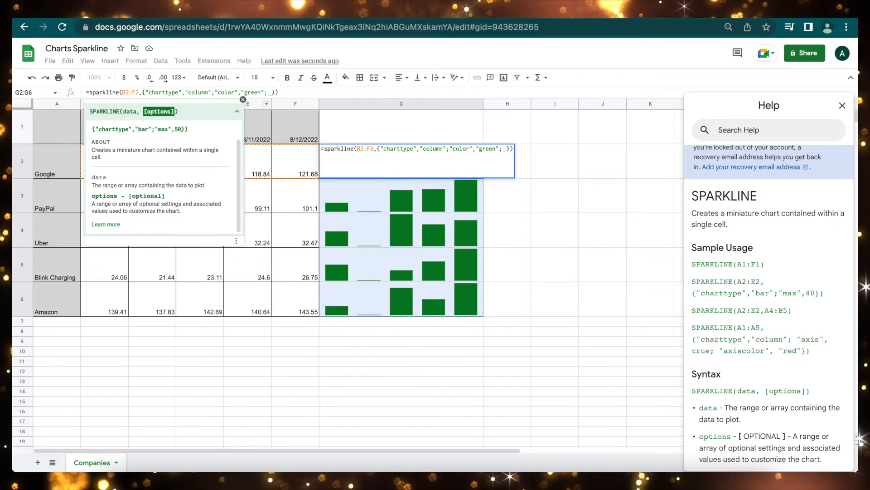
{"action": "type", "text": "ne"}
{"action": "key", "text": "BackSpace"}
{"action": "key", "text": "BackSpace"}
{"action": "type", "text": "\""}
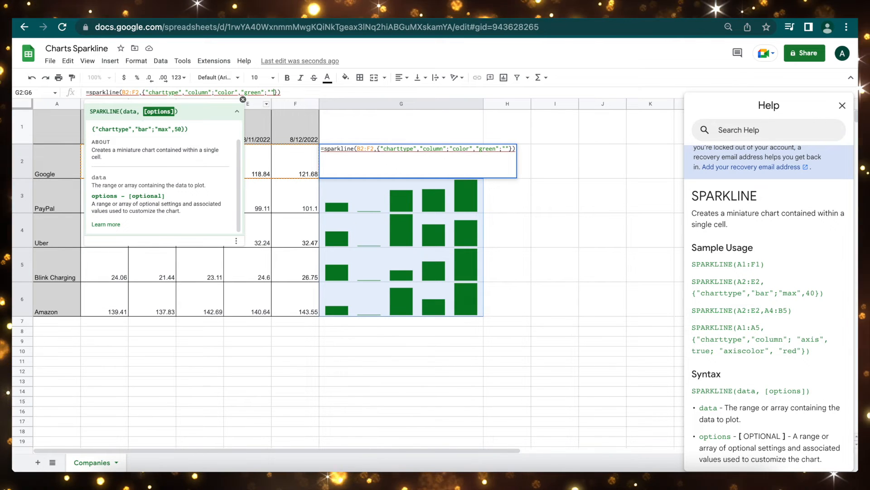
{"action": "type", "text": "neg"}
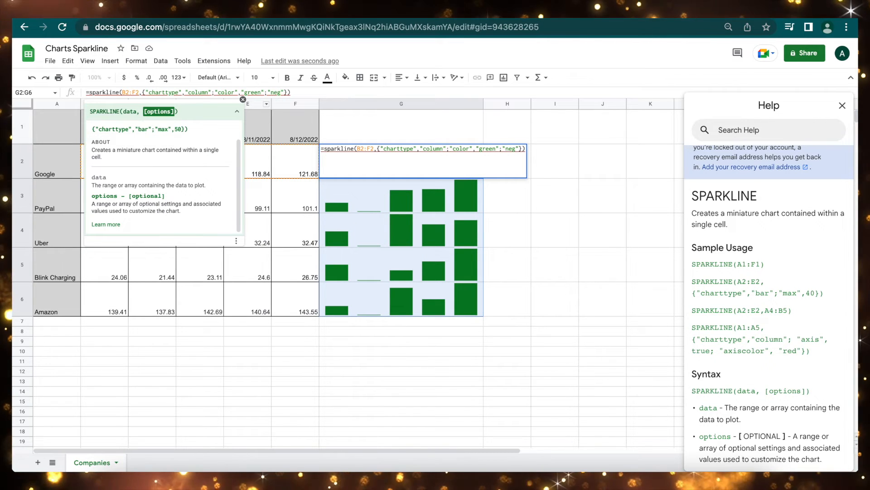
{"action": "type", "text": "color\",\"red"}
{"action": "key", "text": "Return"}
{"action": "left_click", "coordinate": [478, 170]}
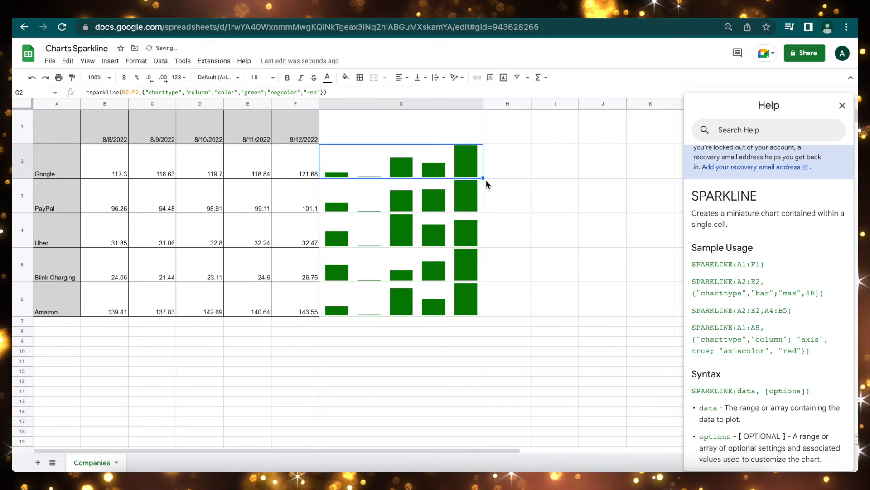
{"action": "left_click_drag", "start_coordinate": [483, 178], "coordinate": [478, 305]}
- Change Uber's 8/9/2022 price in C4 to -10
{"action": "left_click", "coordinate": [211, 224]}
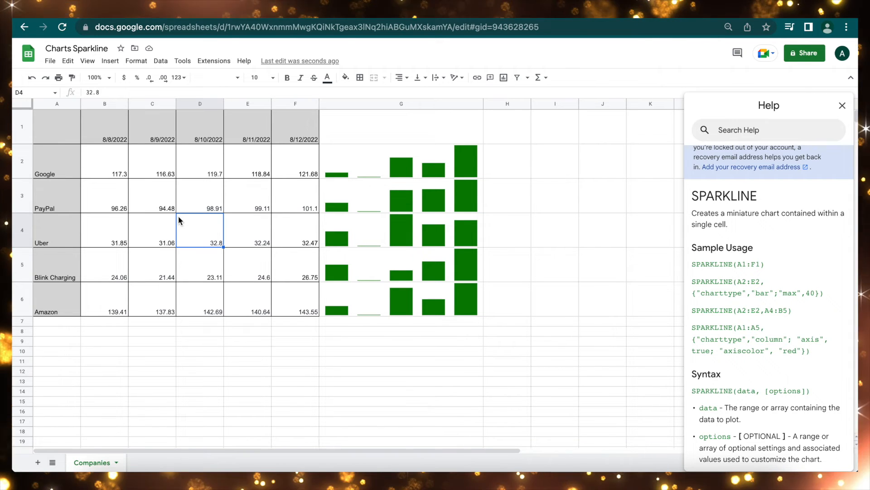
{"action": "left_click", "coordinate": [152, 228]}
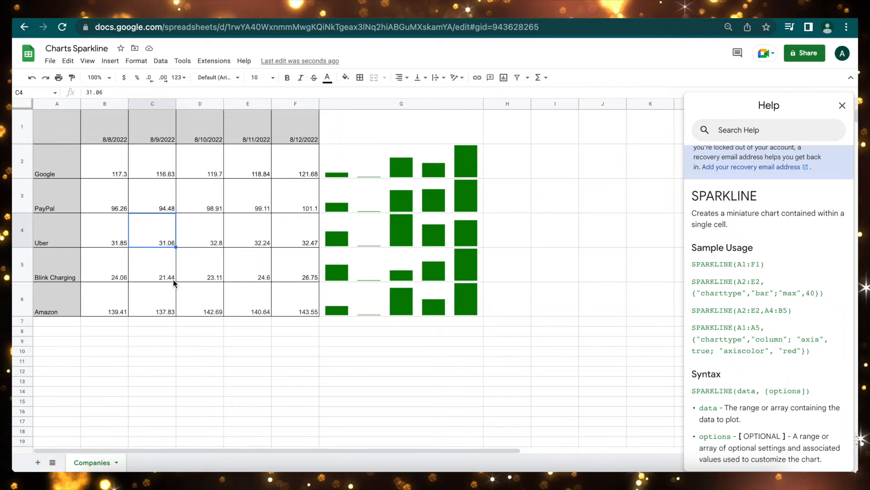
{"action": "type", "text": "-10"}
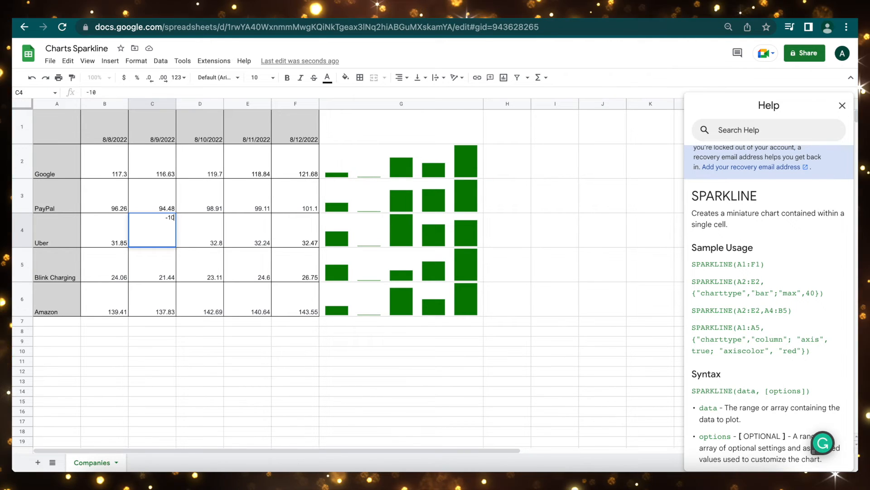
{"action": "key", "text": "Return"}
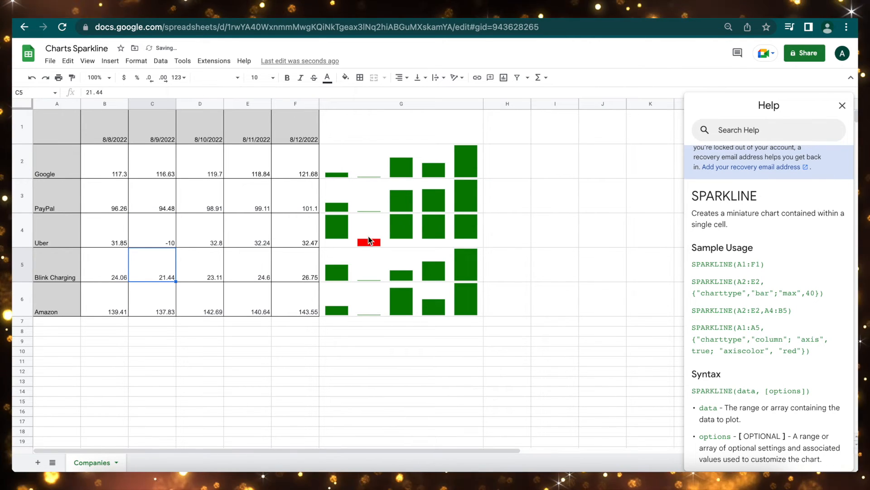
{"action": "left_click", "coordinate": [382, 220]}
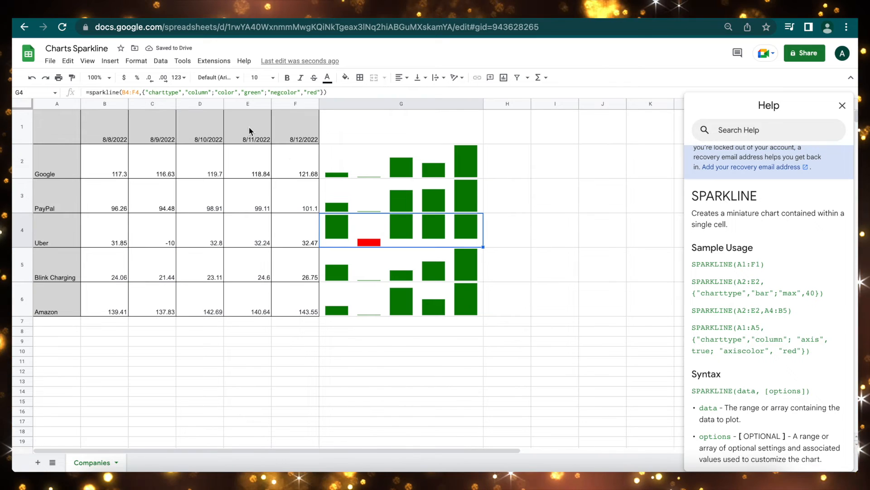
- Append "highcolor","blue" after the red setting in G4's sparkline options
{"action": "left_click_drag", "start_coordinate": [269, 93], "coordinate": [323, 93]}
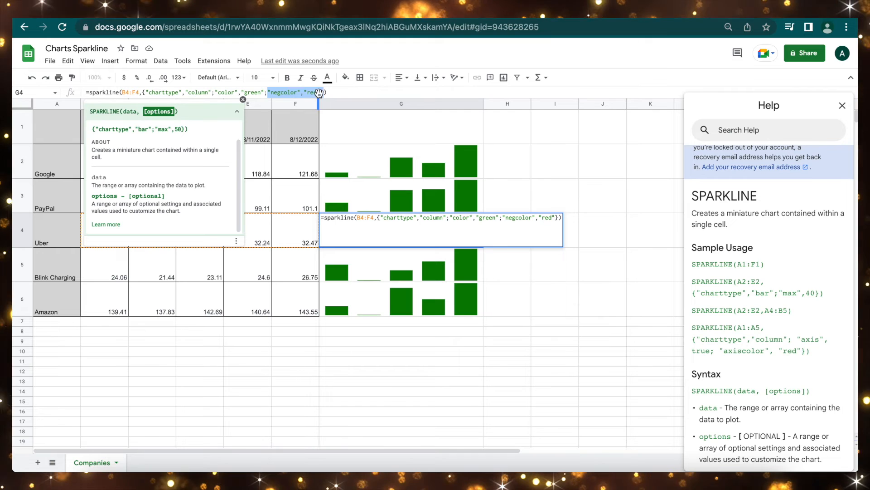
{"action": "key", "text": "Right"}
{"action": "type", "text": ","}
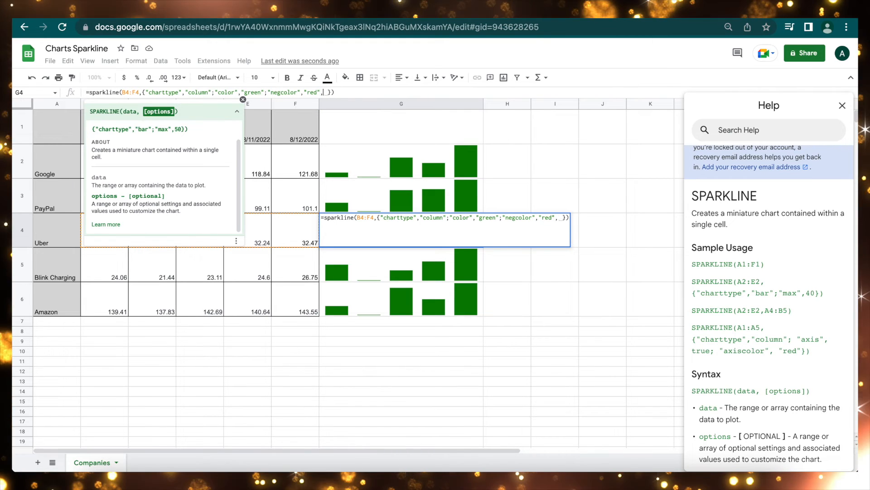
{"action": "key", "text": "BackSpace"}
{"action": "type", "text": "\",\""}
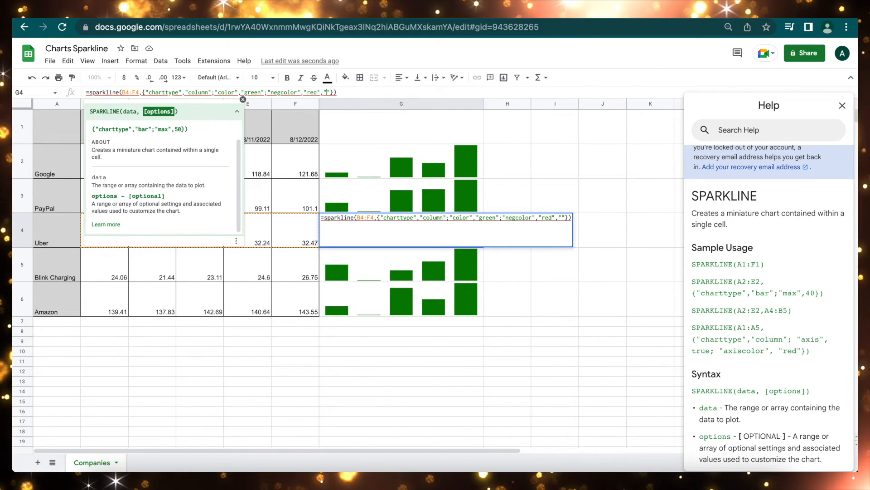
{"action": "type", "text": "highcolor\",\"blue"}
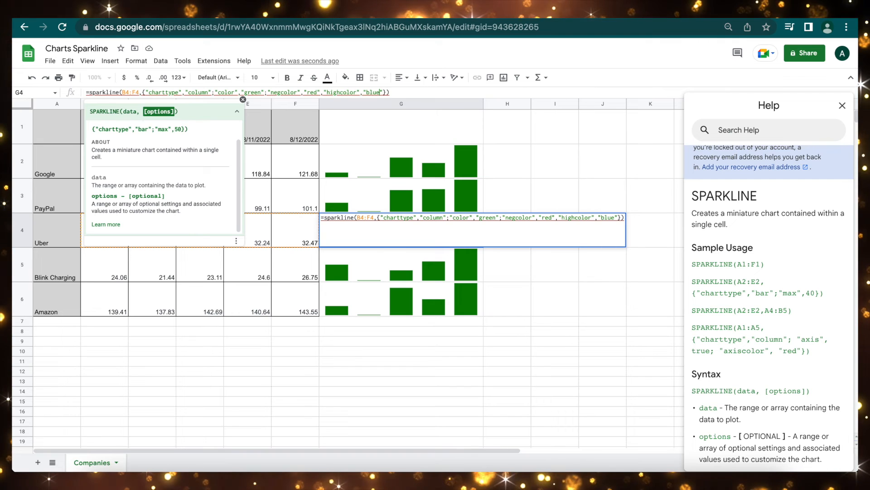
{"action": "key", "text": "Return"}
- Replace the comma before highcolor with a semicolon to clear the #VALUE! error
{"action": "key", "text": "Up"}
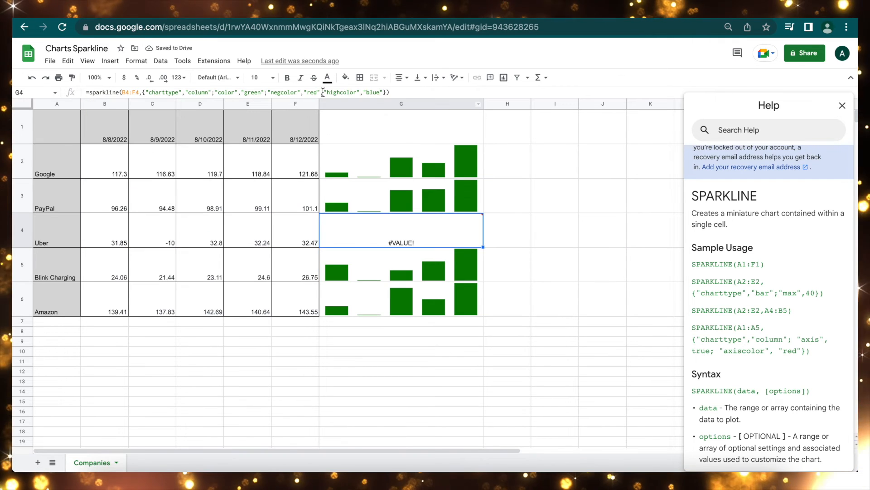
{"action": "left_click", "coordinate": [322, 92]}
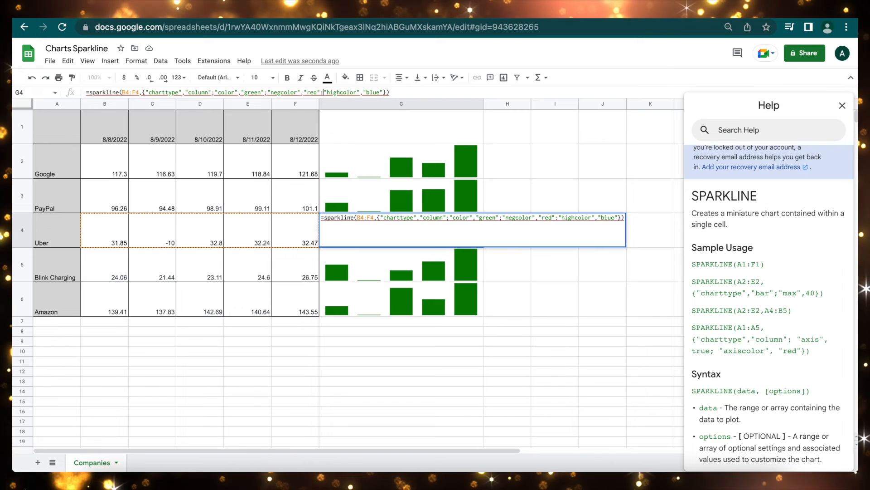
{"action": "key", "text": "BackSpace"}
{"action": "type", "text": ";"}
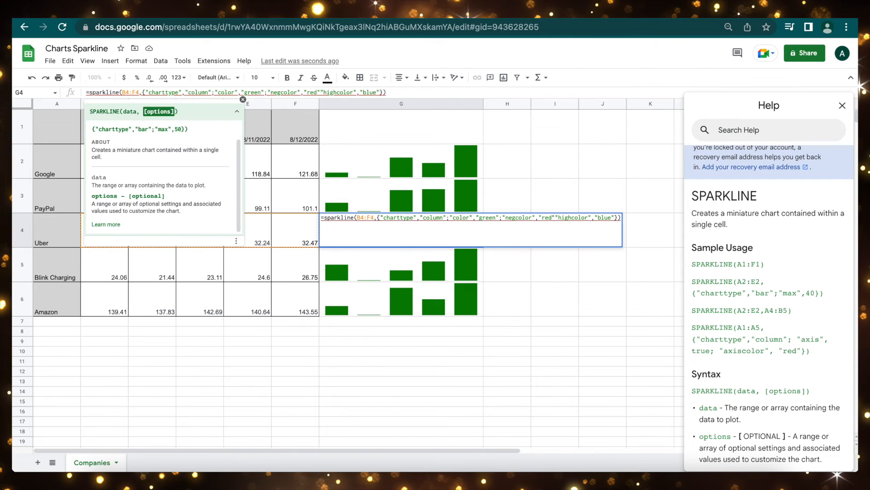
{"action": "key", "text": "BackSpace"}
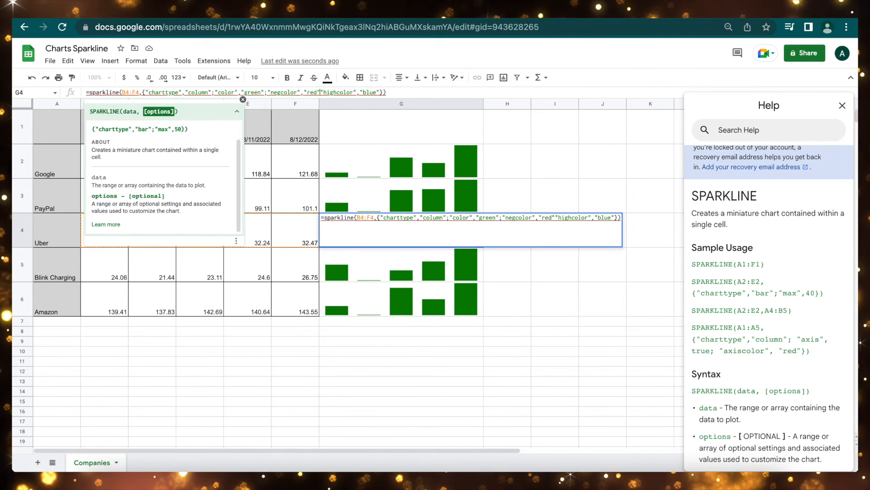
{"action": "type", "text": ";"}
{"action": "key", "text": "Return"}
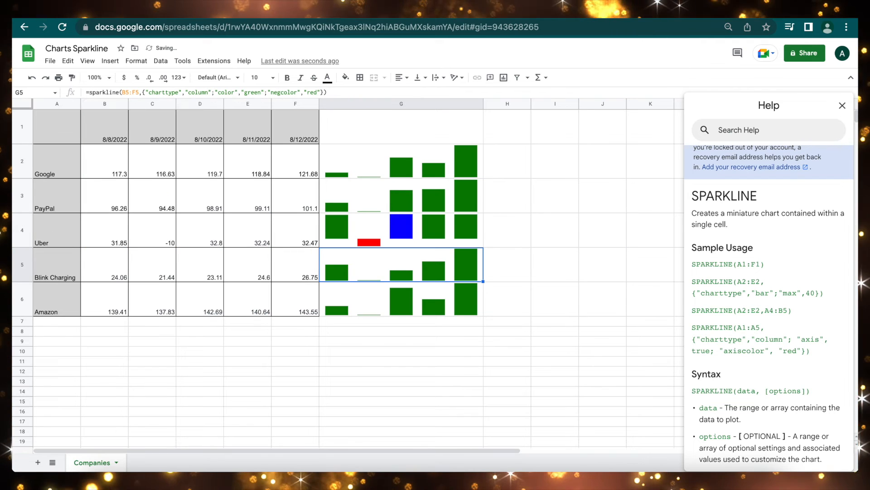
{"action": "left_click", "coordinate": [199, 231]}
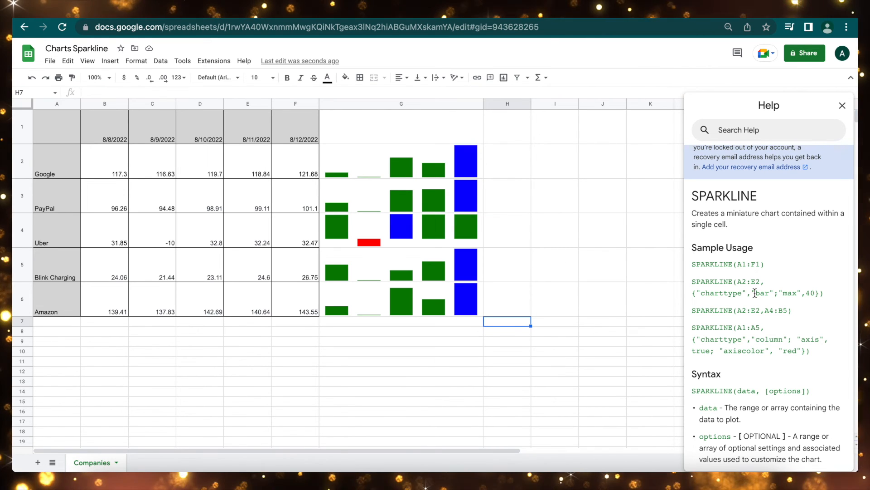
{"action": "scroll", "coordinate": [755, 292], "scroll_direction": "down", "scroll_amount": 9}
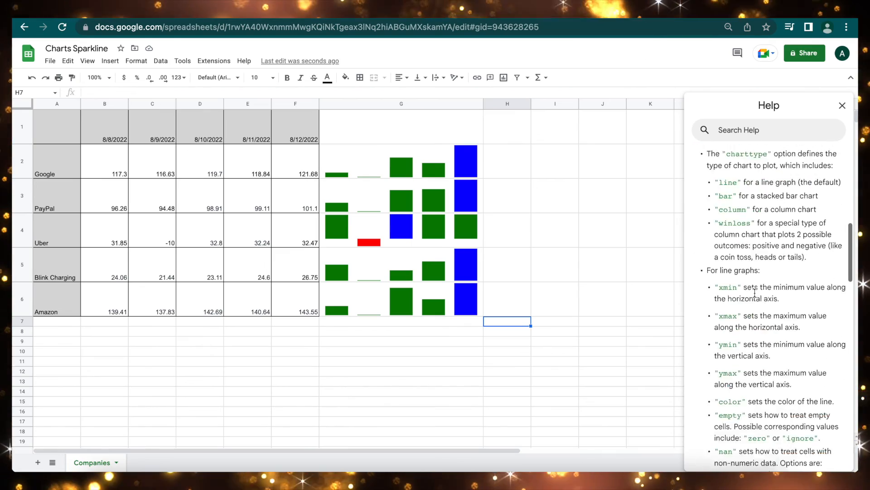
{"action": "scroll", "coordinate": [754, 292], "scroll_direction": "down", "scroll_amount": 10}
{"action": "scroll", "coordinate": [755, 292], "scroll_direction": "up", "scroll_amount": 20}
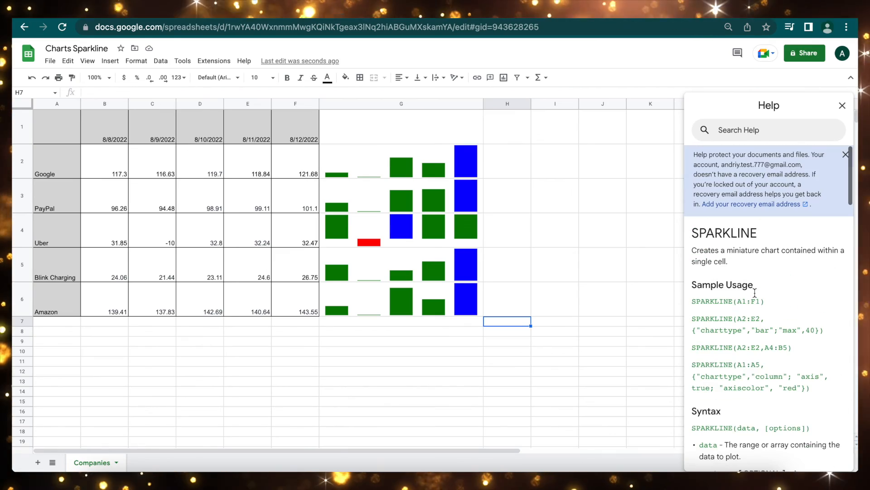